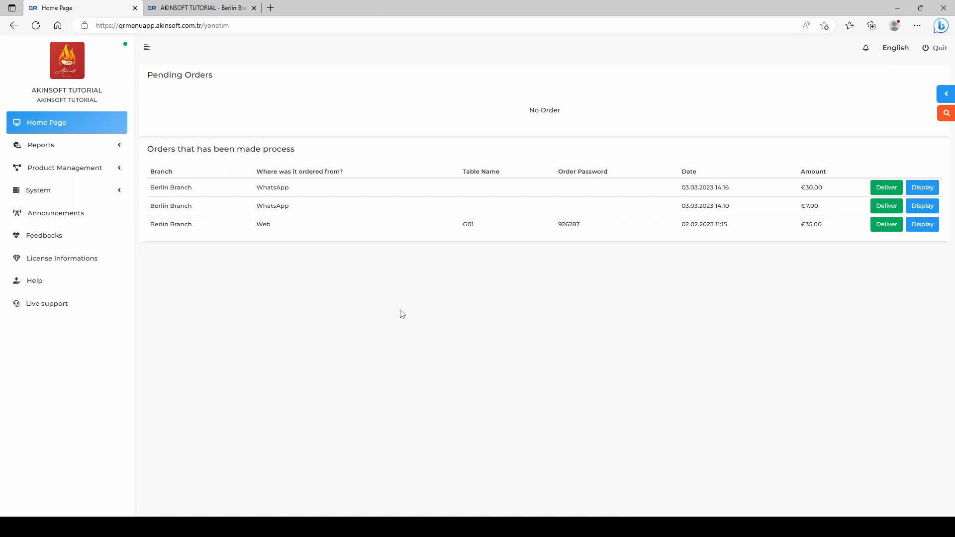
Step: Examine the form for adding extra option data, including its data name and product choices, and close it without saving
left_click(103, 175)
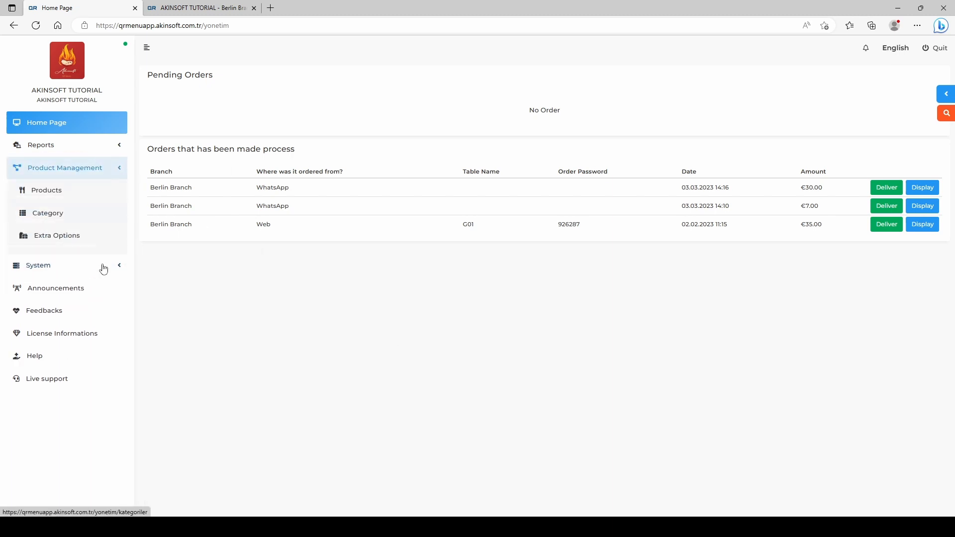
left_click(103, 261)
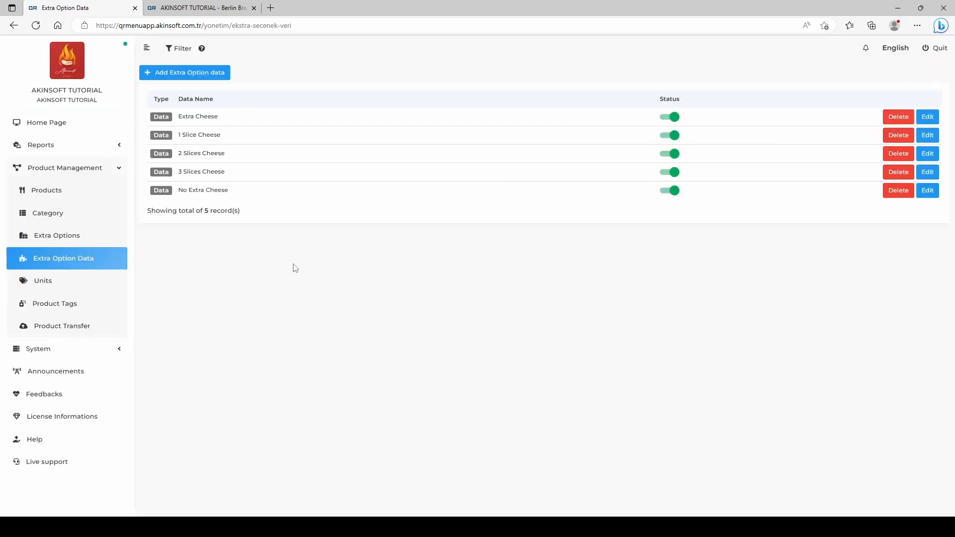
left_click(196, 75)
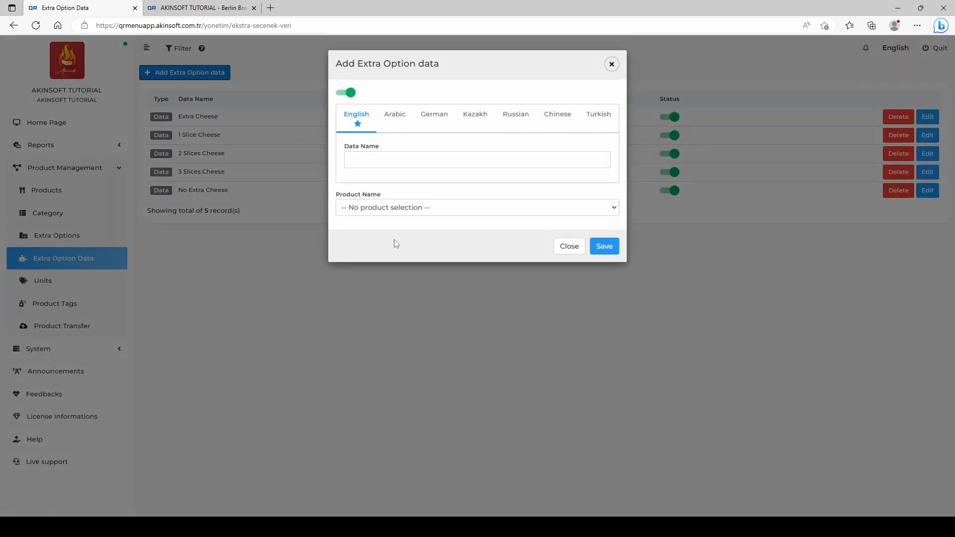
left_click(371, 159)
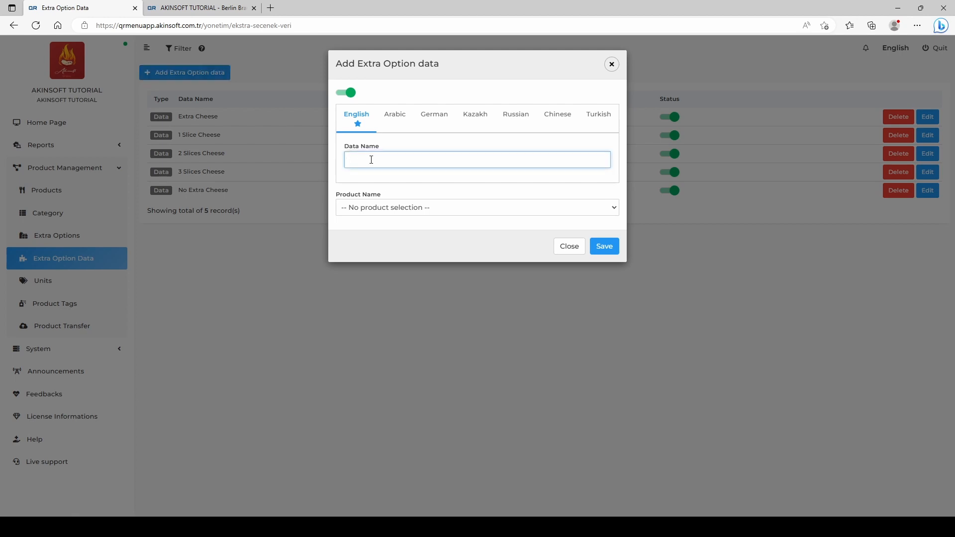
left_click(397, 213)
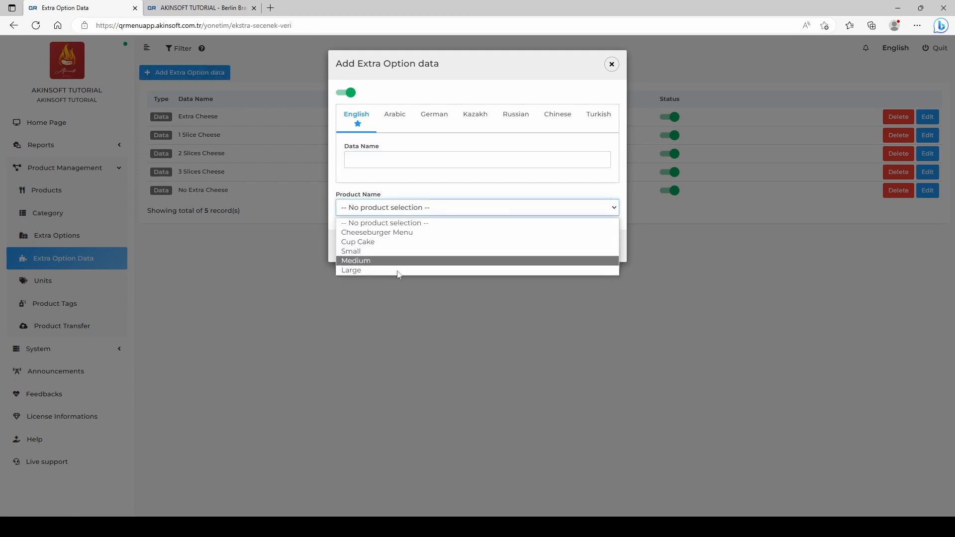
left_click(399, 207)
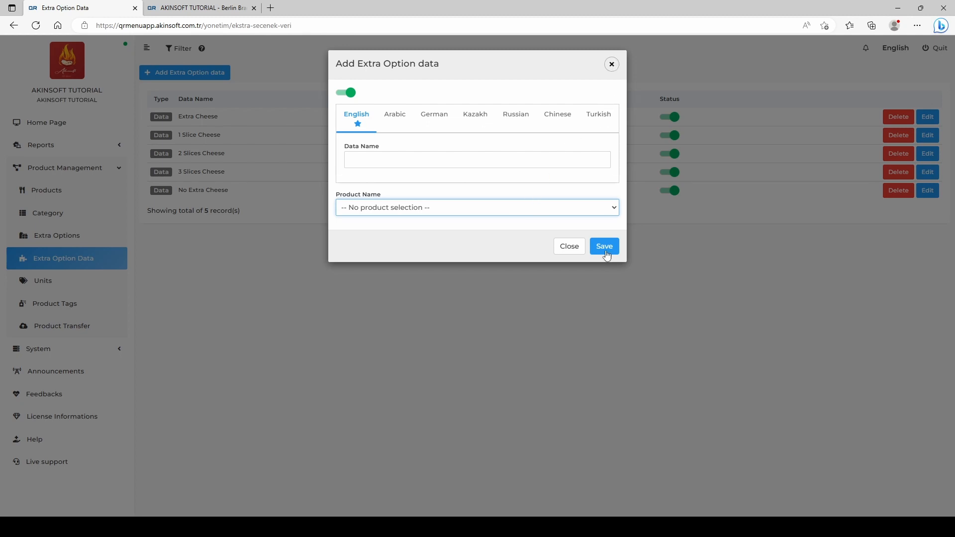
left_click(611, 65)
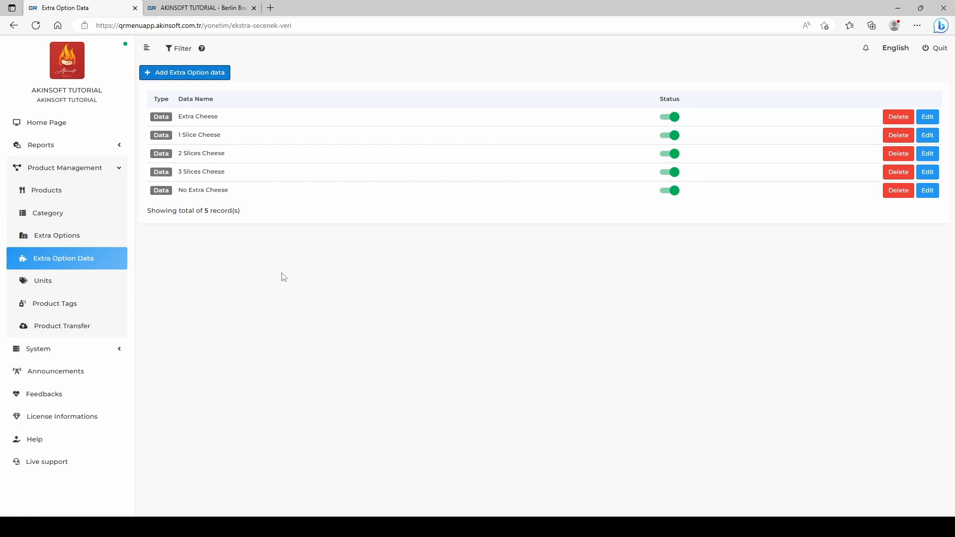
Step: Review the form for adding an extra option and its selectable extra option data, and return to the extra options list
left_click(62, 236)
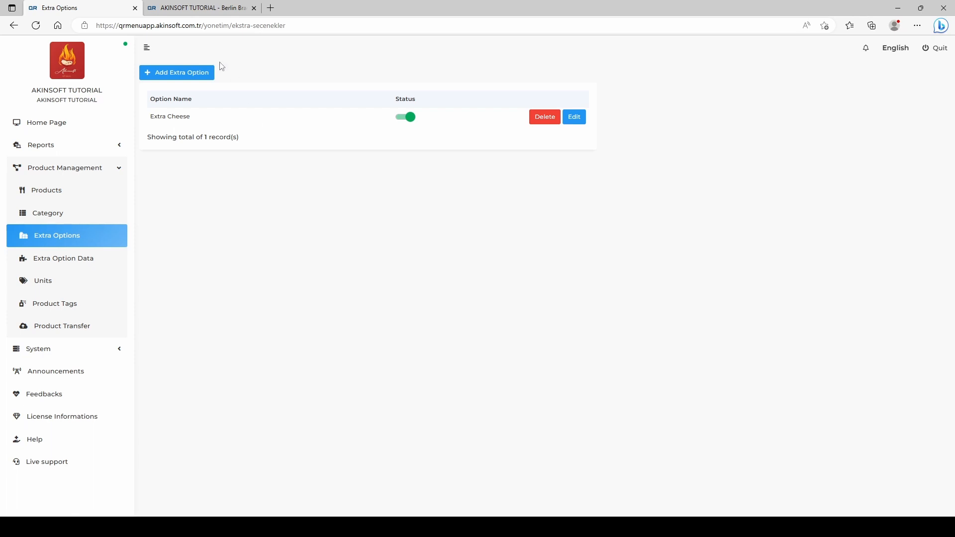
left_click(207, 72)
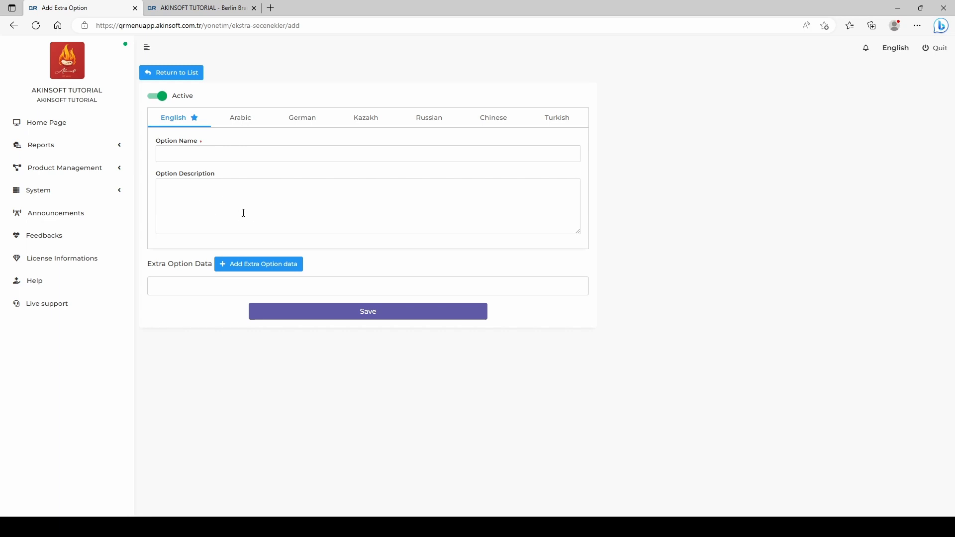
left_click(192, 288)
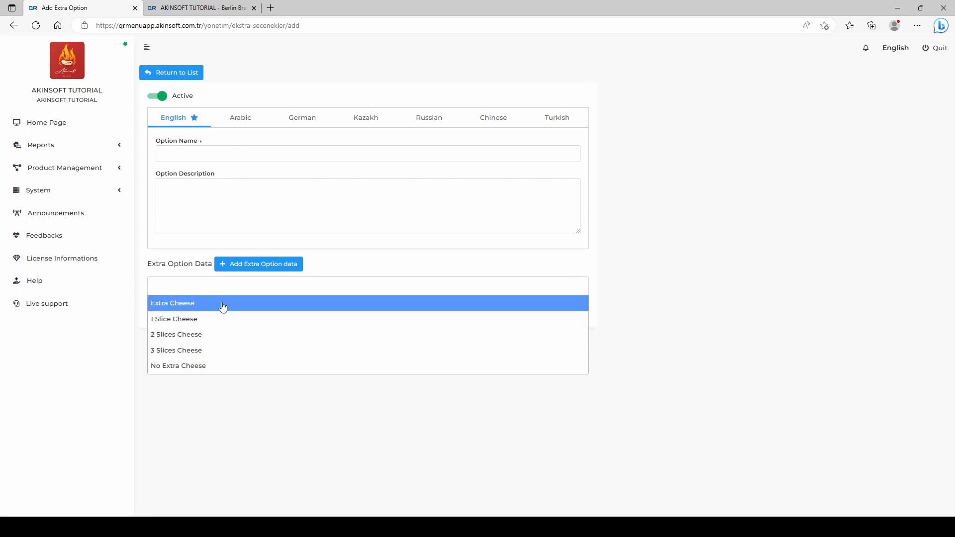
left_click(691, 250)
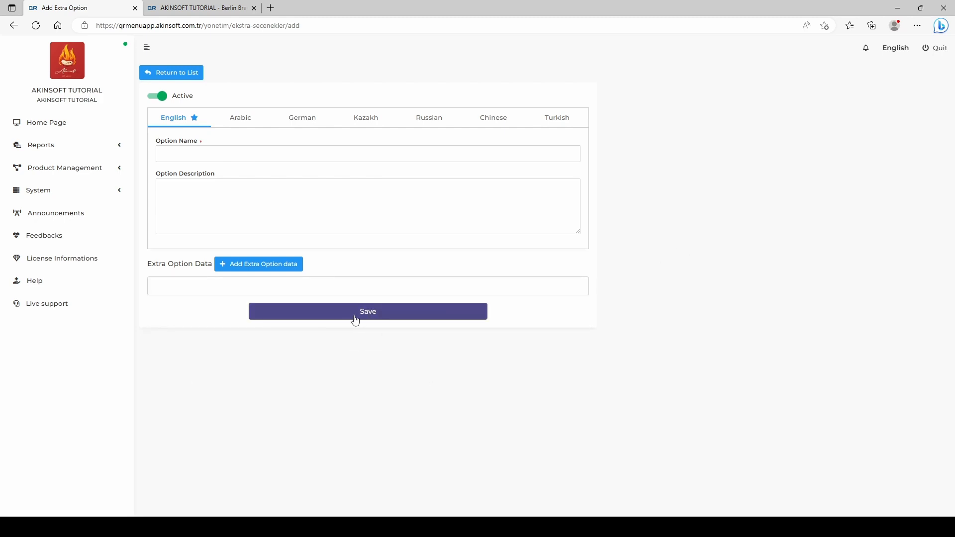
left_click(166, 71)
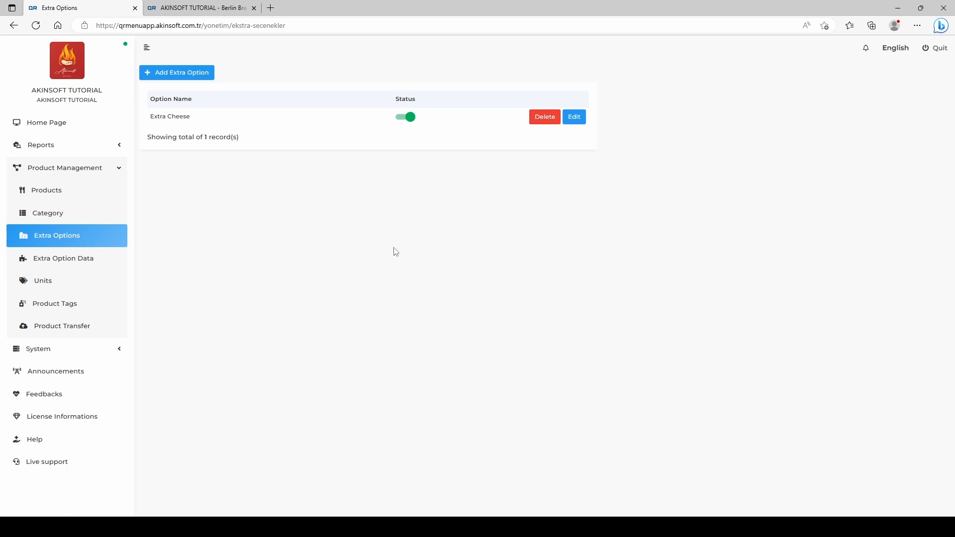
Step: Open the Cup Cake product for editing and add the Extra Cheese option to its extra options
left_click(79, 189)
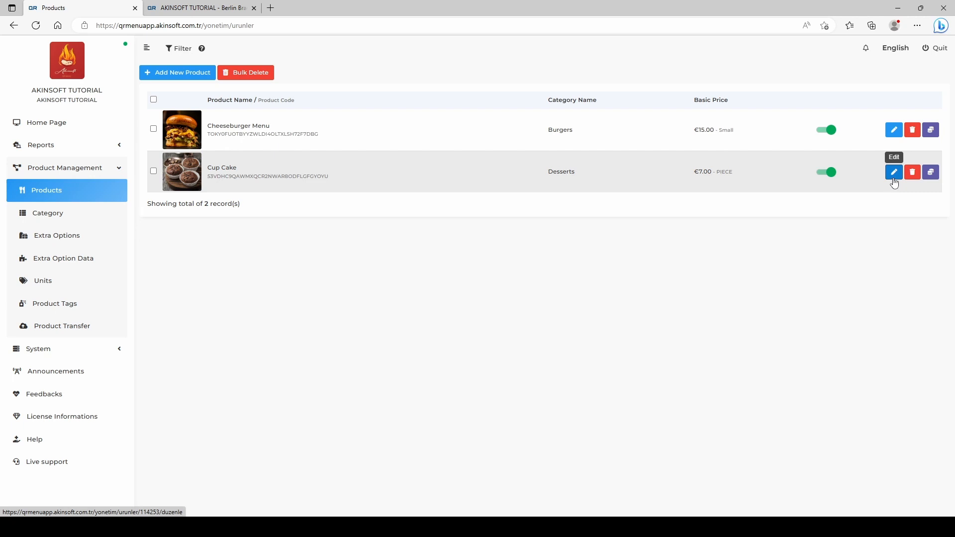
left_click(894, 177)
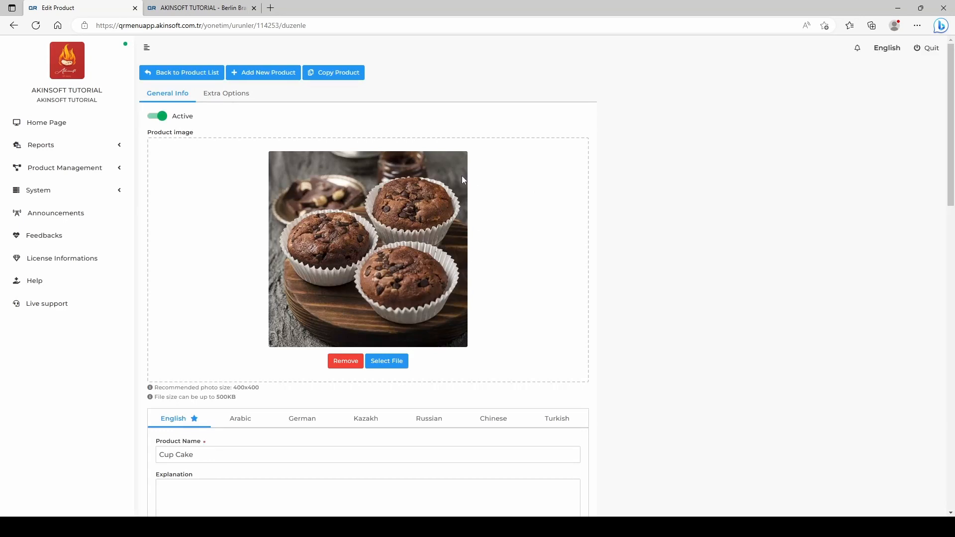
left_click(226, 94)
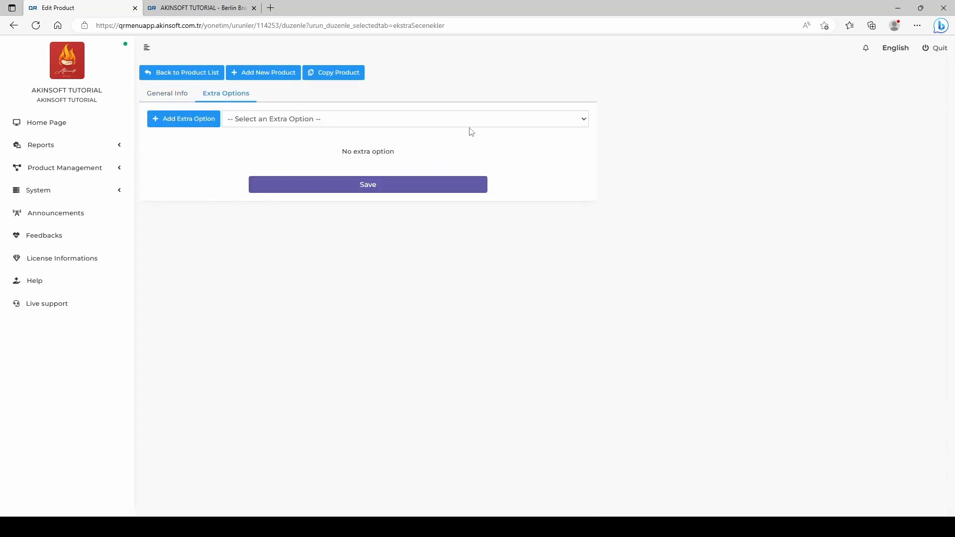
left_click(476, 122)
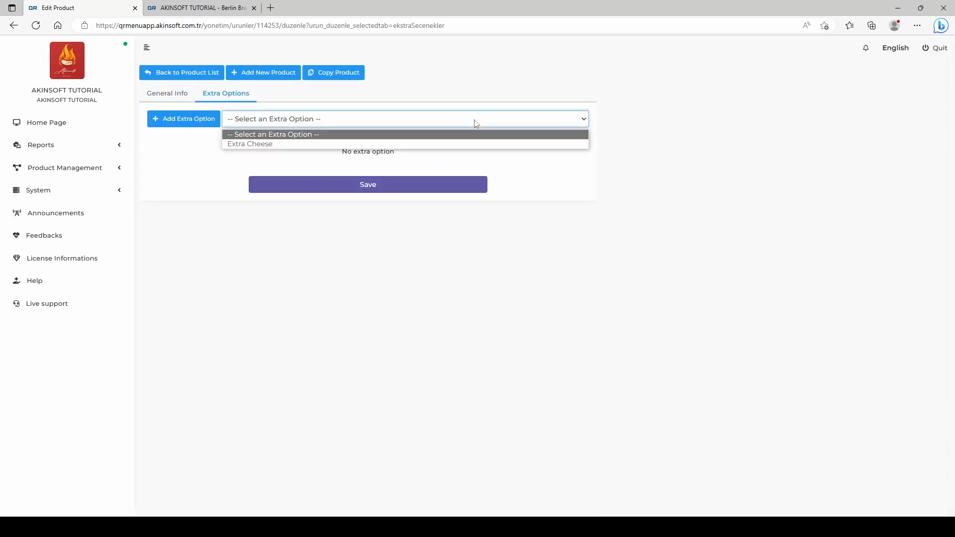
left_click(457, 144)
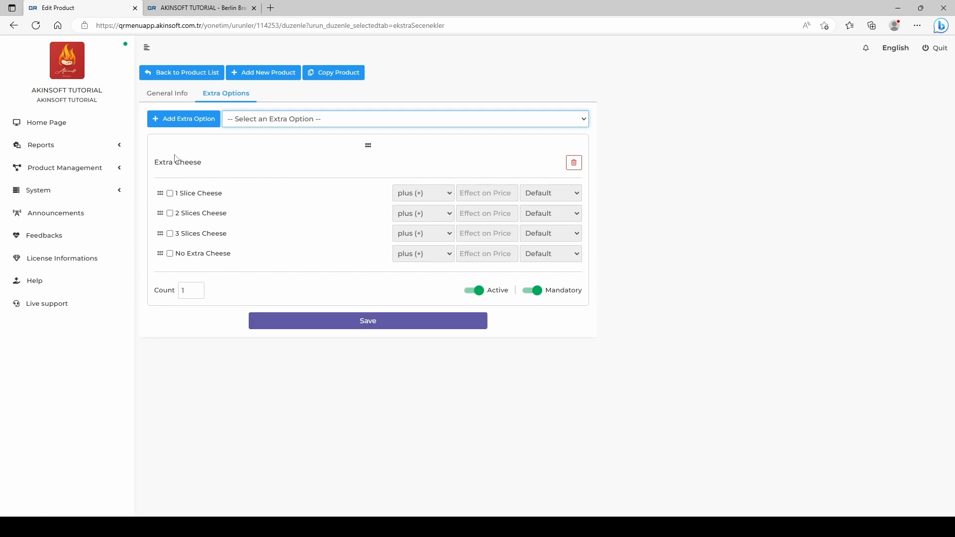
Step: Enable 1 Slice Cheese, 2 Slices Cheese and 3 Slices Cheese within the Extra Cheese option
left_click(170, 194)
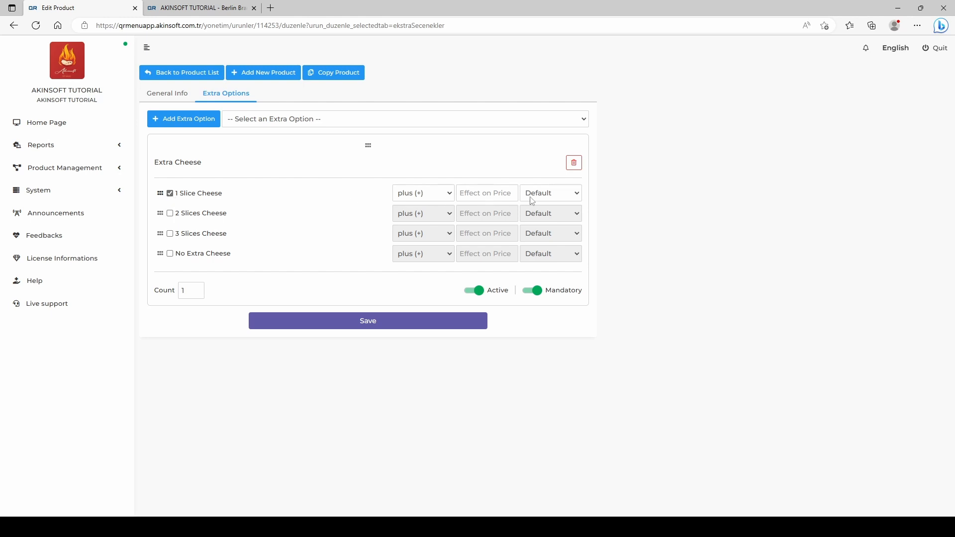
left_click(170, 214)
left_click(170, 233)
left_click(170, 233)
left_click(170, 233)
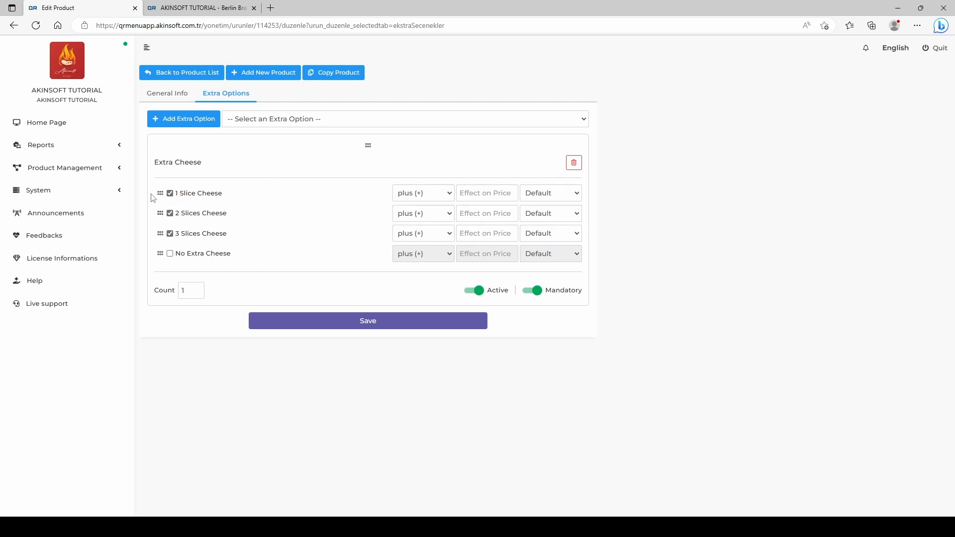
mouse_move(159, 193)
left_mouse_down()
mouse_move(160, 214)
mouse_move(159, 194)
left_mouse_up()
Step: Check the plus/minus, price effect and selection type settings available for 1 Slice Cheese without changing them
left_click(450, 194)
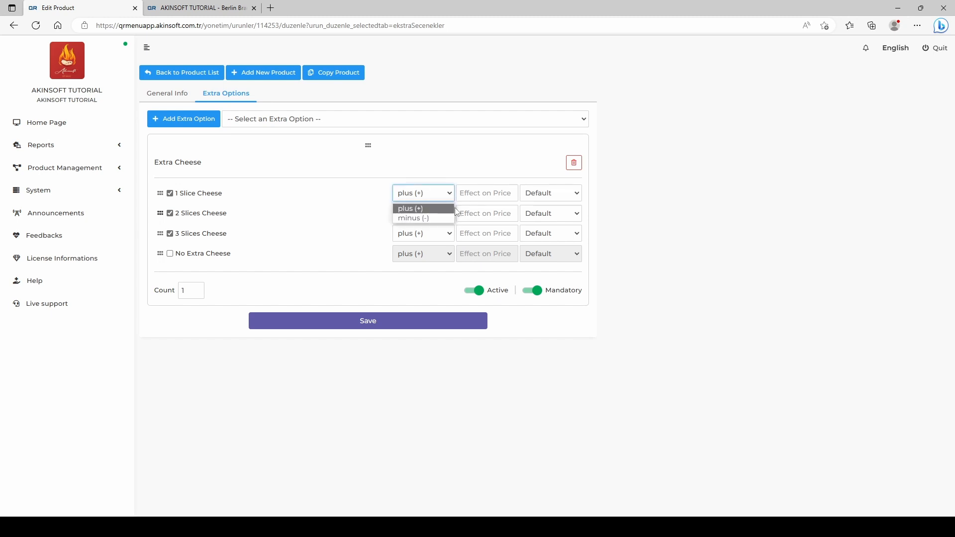
left_click(453, 198)
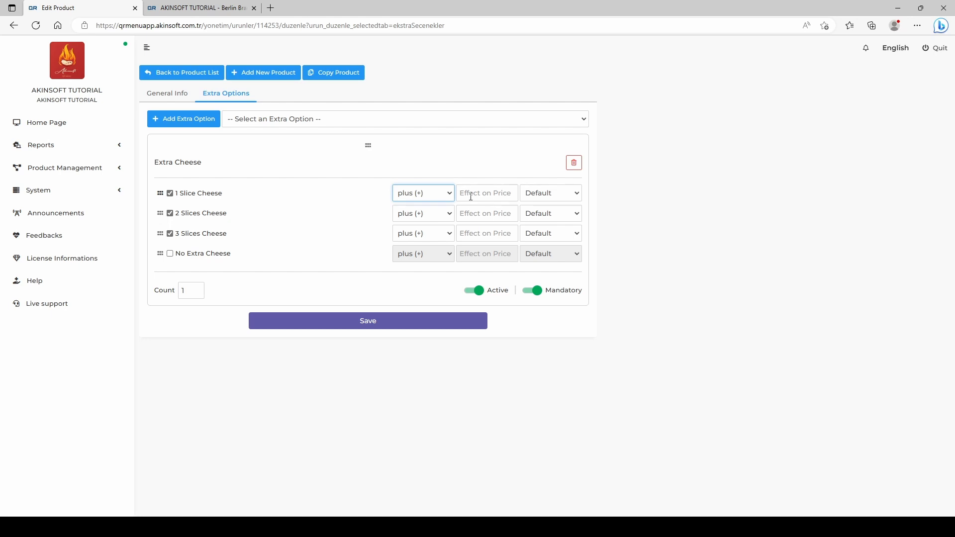
left_click(473, 192)
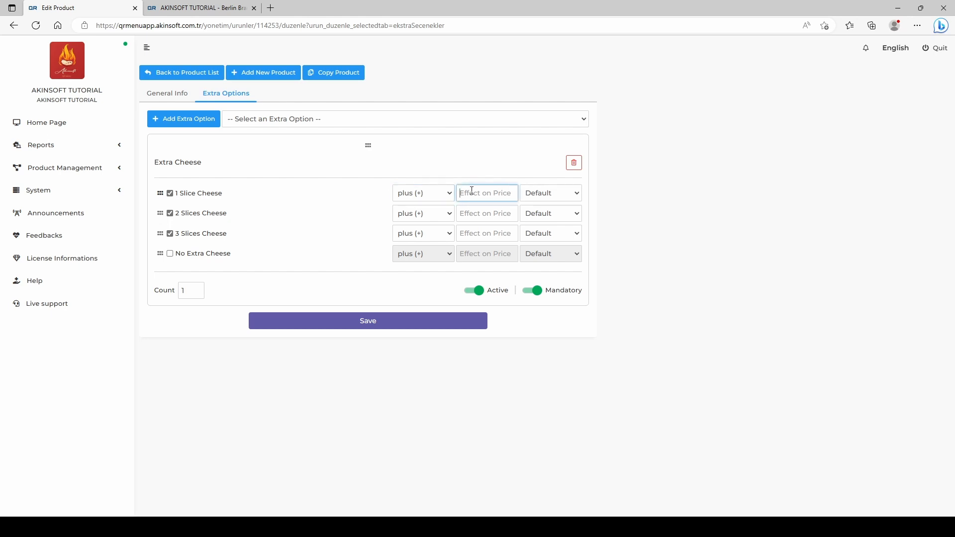
left_click(571, 196)
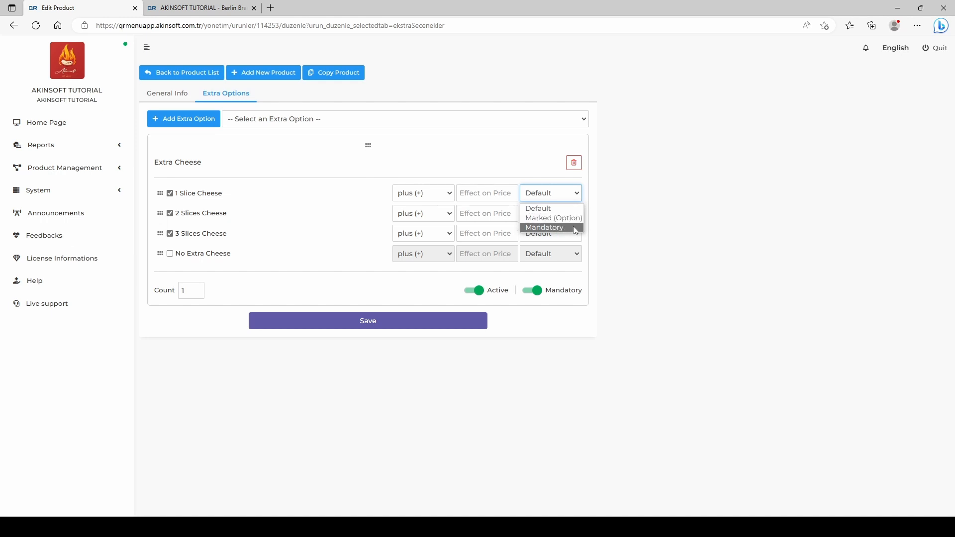
left_click(611, 222)
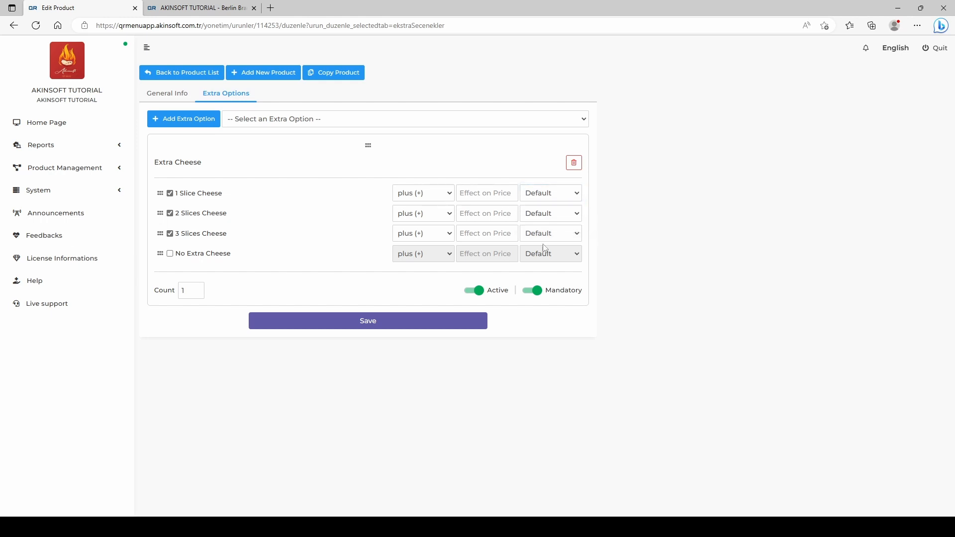
Step: Try a count of 3 for the Extra Cheese option and reset it to 1
double_click(188, 291)
type("4")
left_click(198, 293)
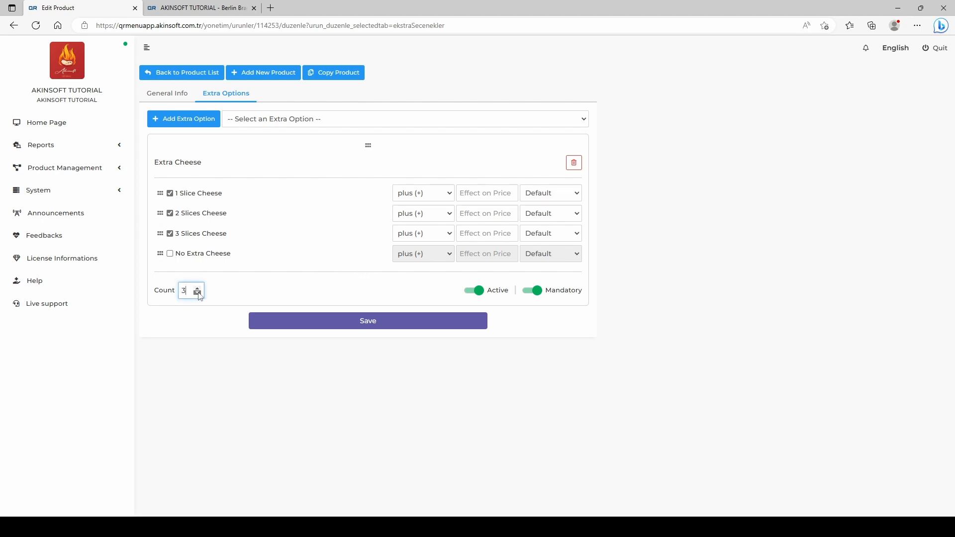
Step: Toggle the Extra Cheese option's Active and Mandatory settings off and back on
left_click(478, 294)
left_click(480, 295)
left_click(480, 296)
left_click(480, 295)
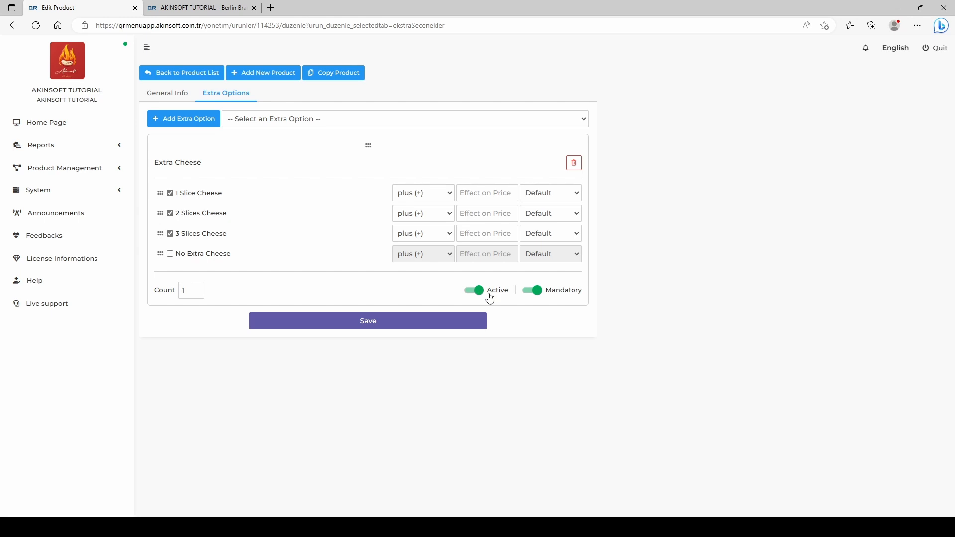
left_click(539, 294)
left_click(539, 294)
left_click(538, 293)
left_click(540, 296)
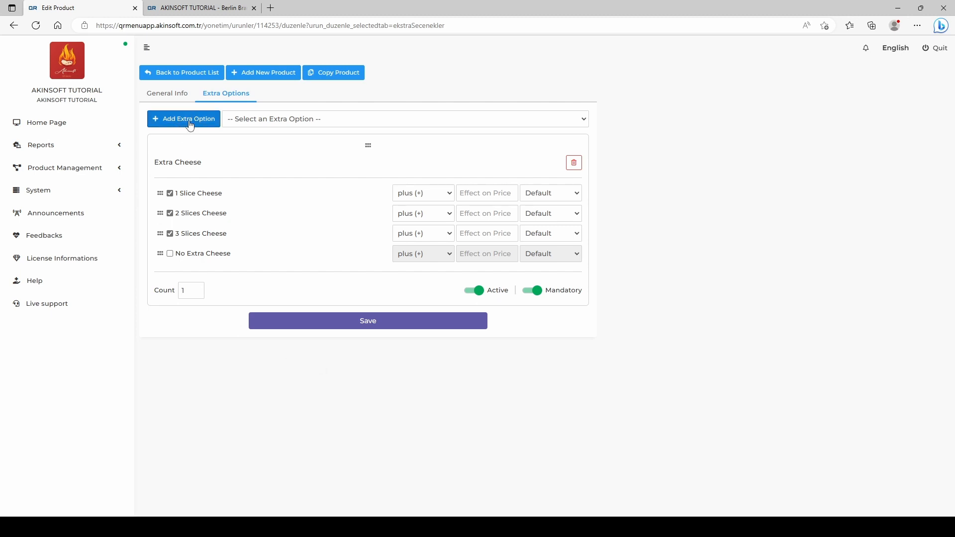
Step: Switch to the customer-facing Berlin Branch menu to view the Cheeseburger Menu's extra cheese choices
key("ctrl+Tab")
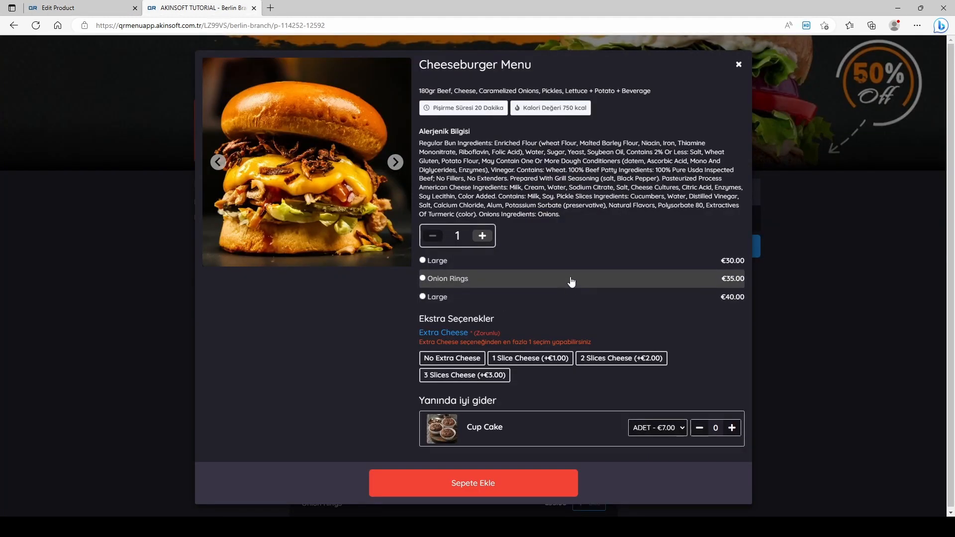